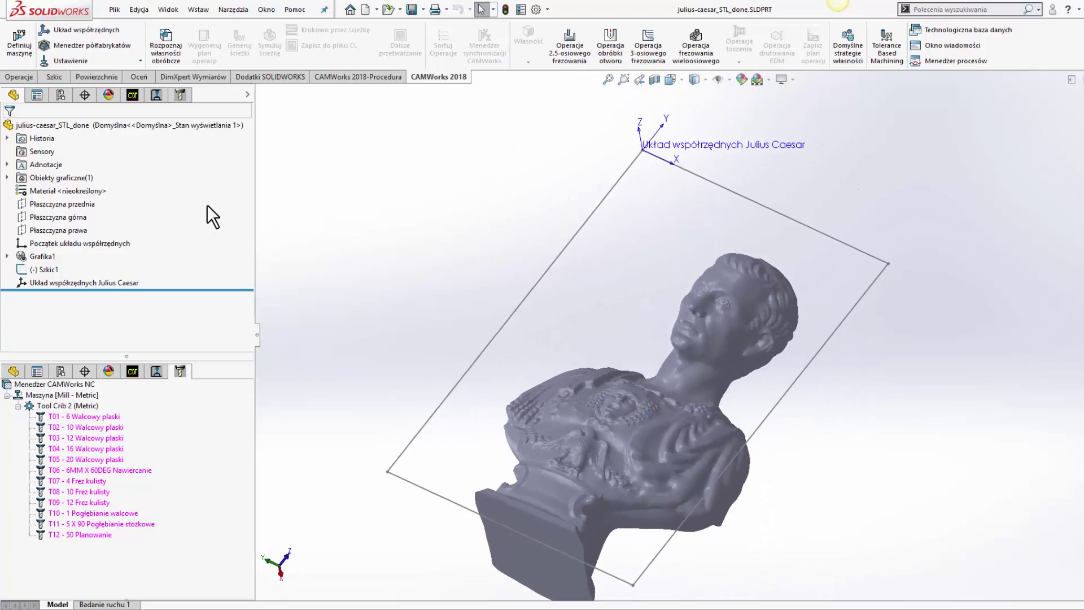
Step: In Define Machine, make SIEMENS_840D the current postprocessor and confirm the machine settings
click(24, 60)
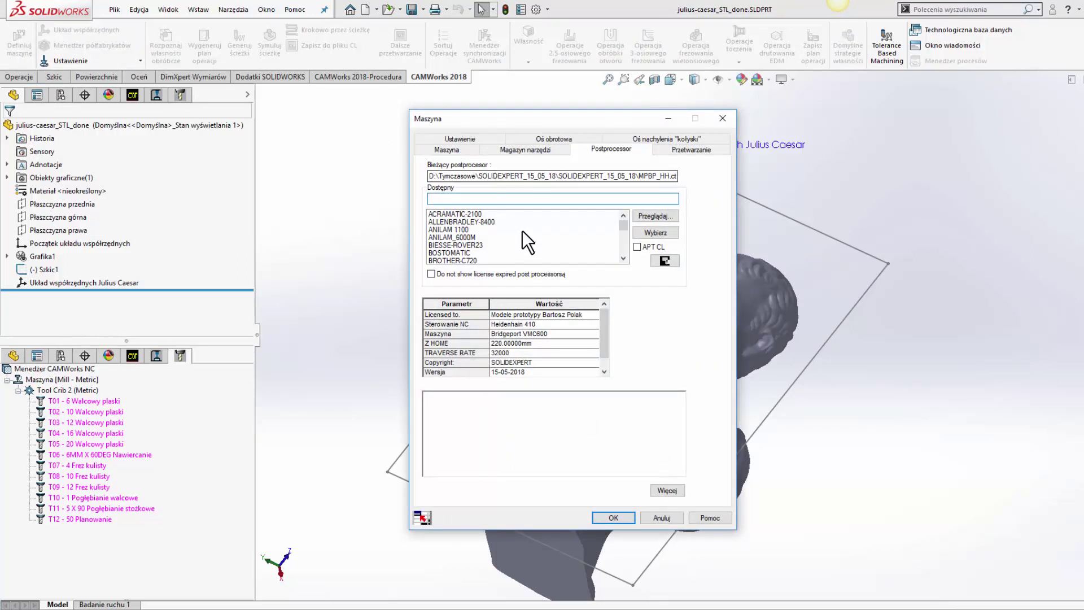
click(524, 231)
scroll(523, 233, down, 5)
scroll(524, 233, down, 5)
scroll(523, 233, down, 5)
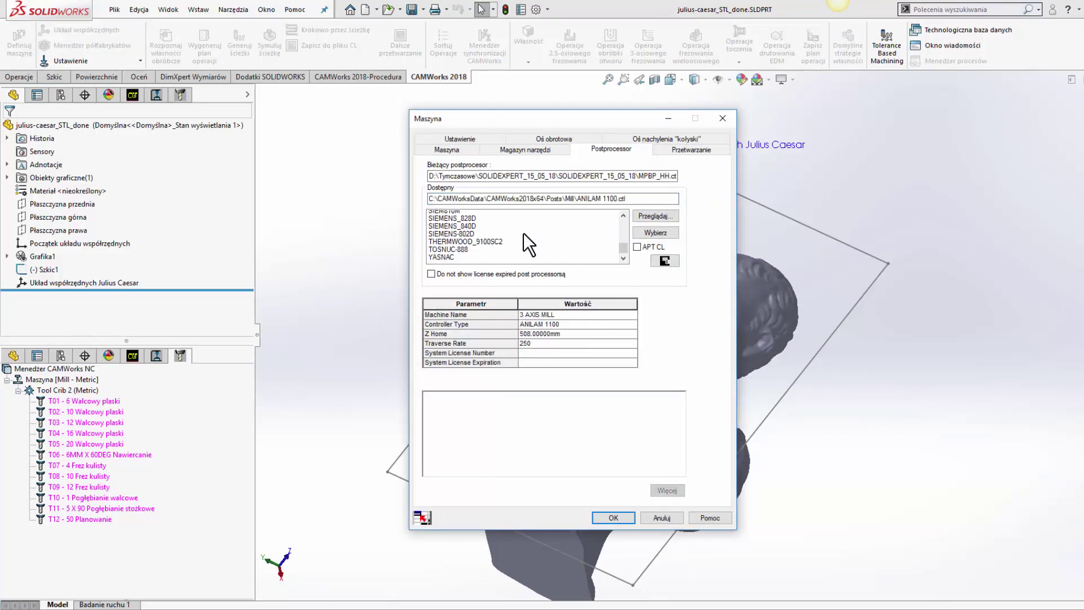
scroll(524, 233, down, 1)
click(475, 223)
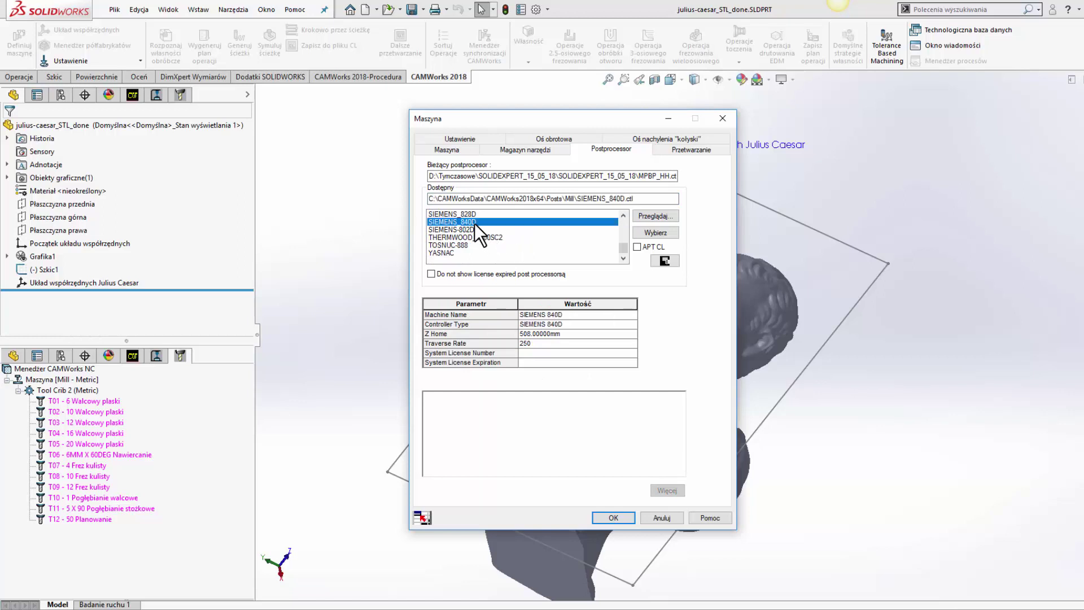
click(652, 232)
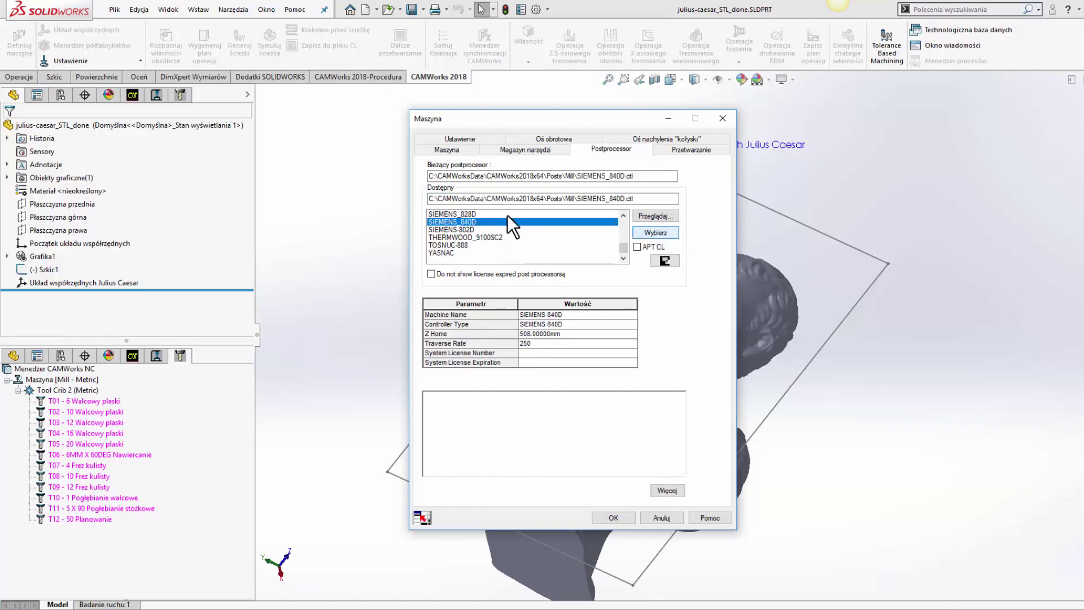
click(614, 517)
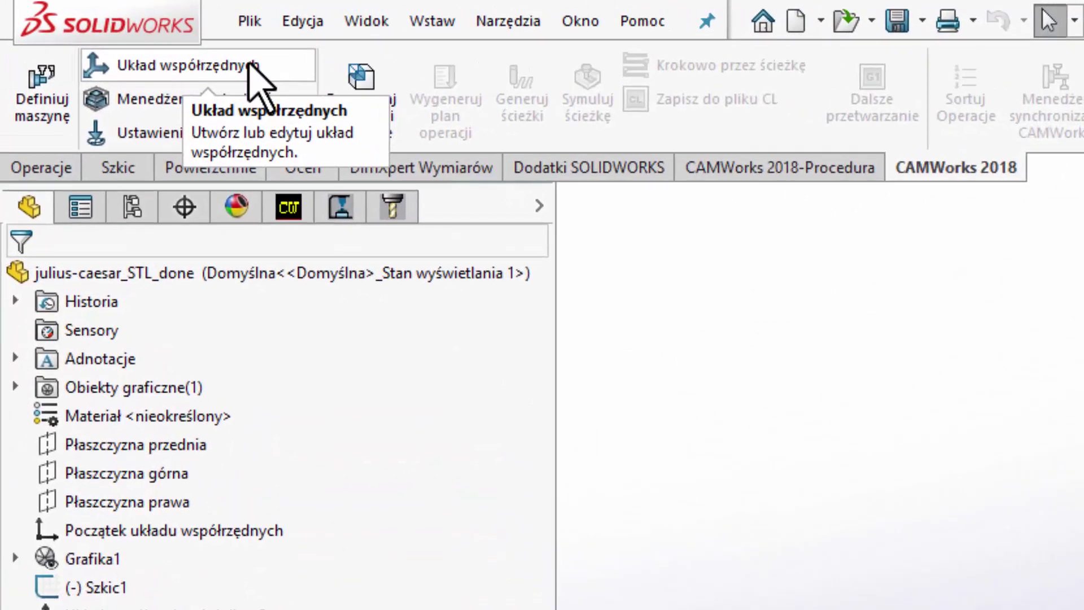
Step: Set the fixture coordinate system to the existing SOLIDWORKS system 'Układ współrzędnych Julius Caesar'
click(208, 51)
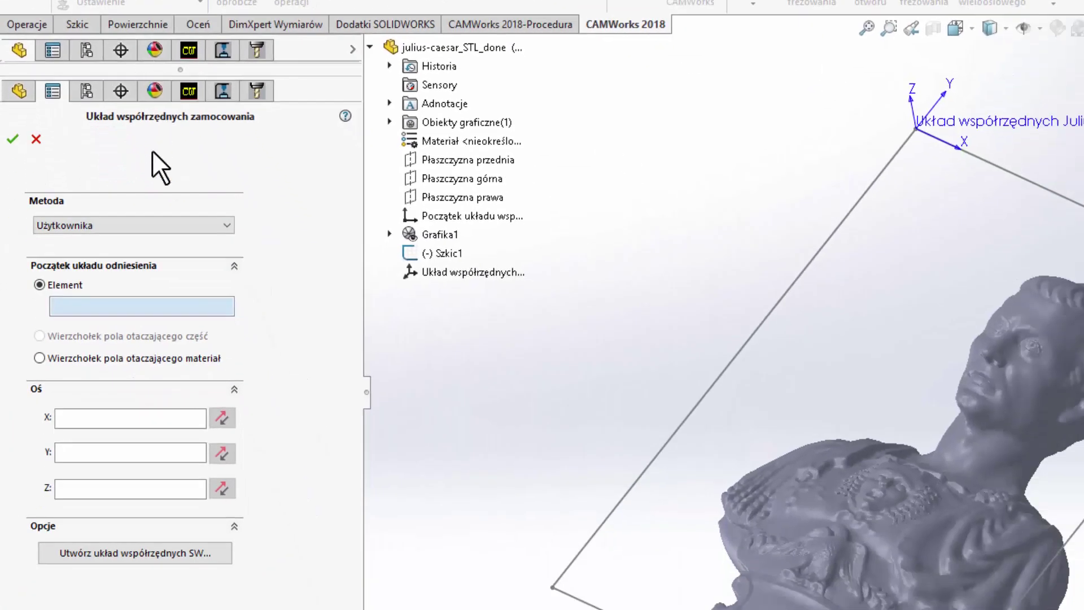
click(156, 231)
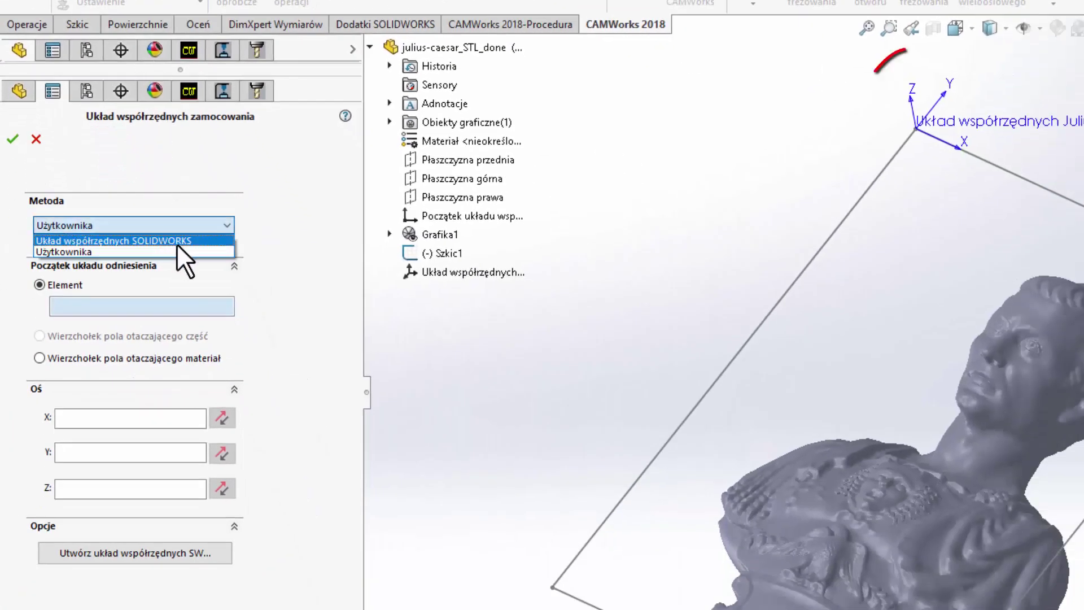
click(211, 241)
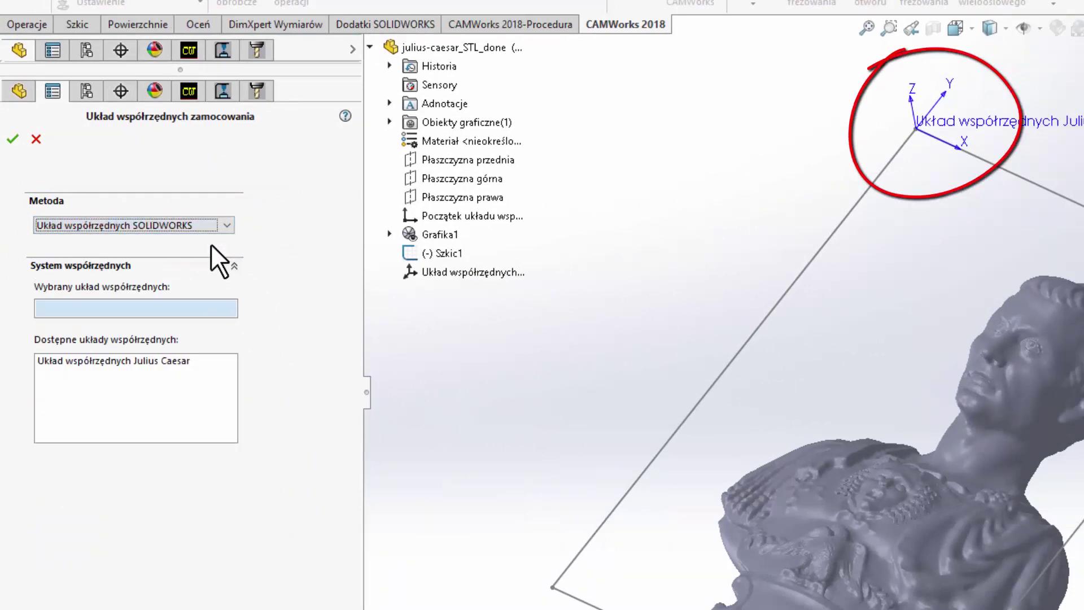
click(187, 361)
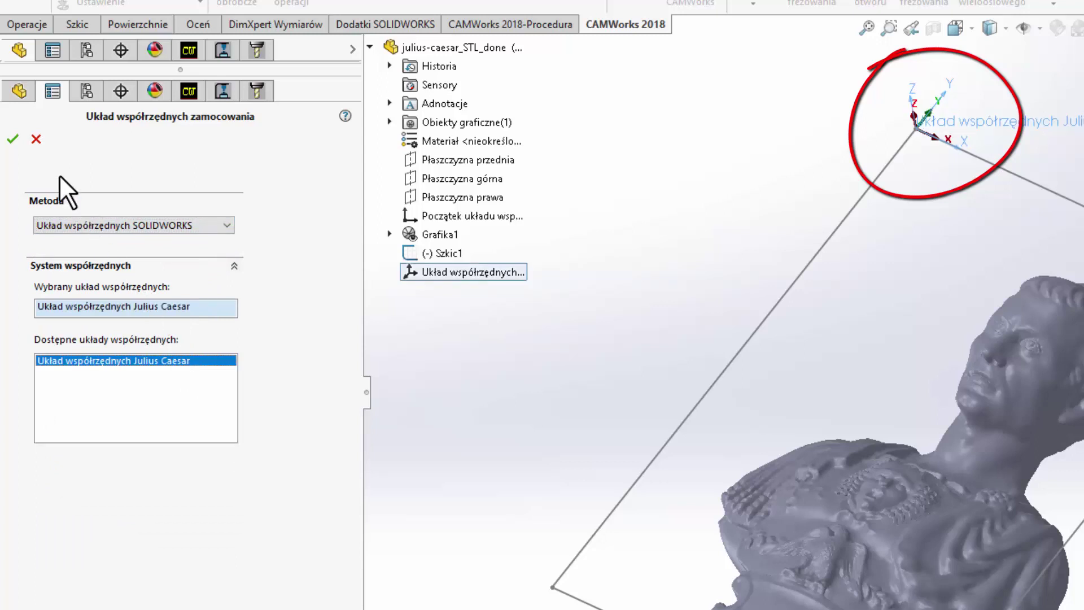
click(15, 140)
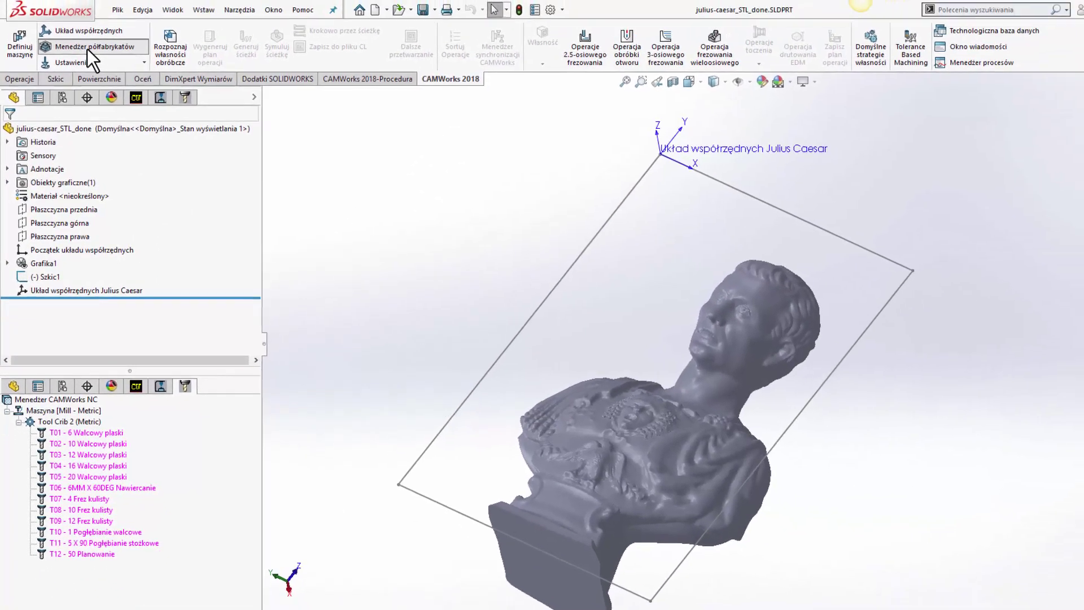
Step: Define a 50mm-deep extruded stock from Szkic1 (140 × 90 × 50 mm, 6061-T6) around the bust
click(87, 49)
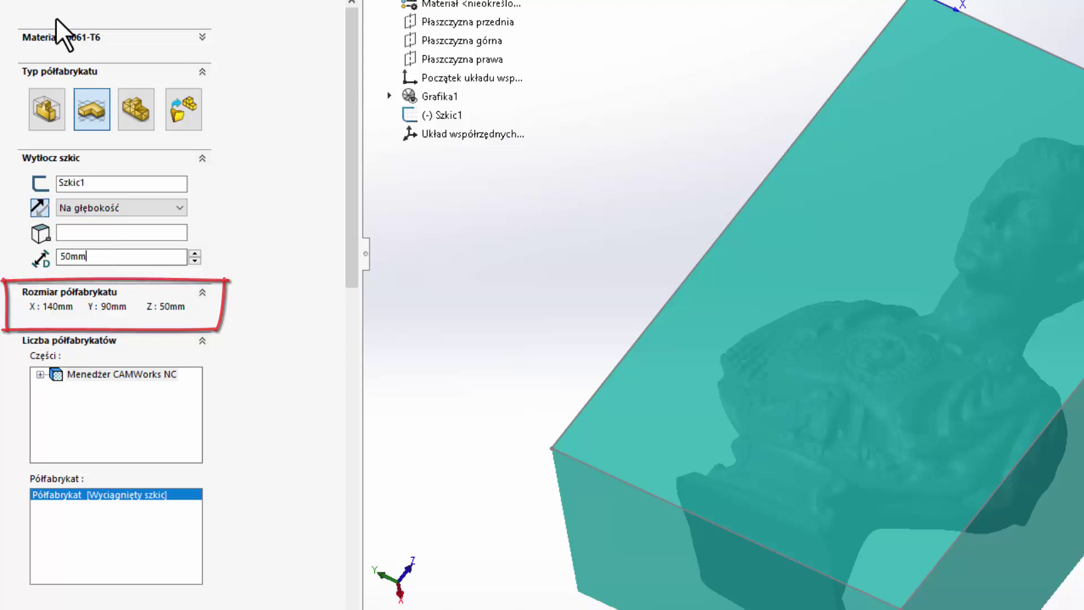
key(shift+Tab)
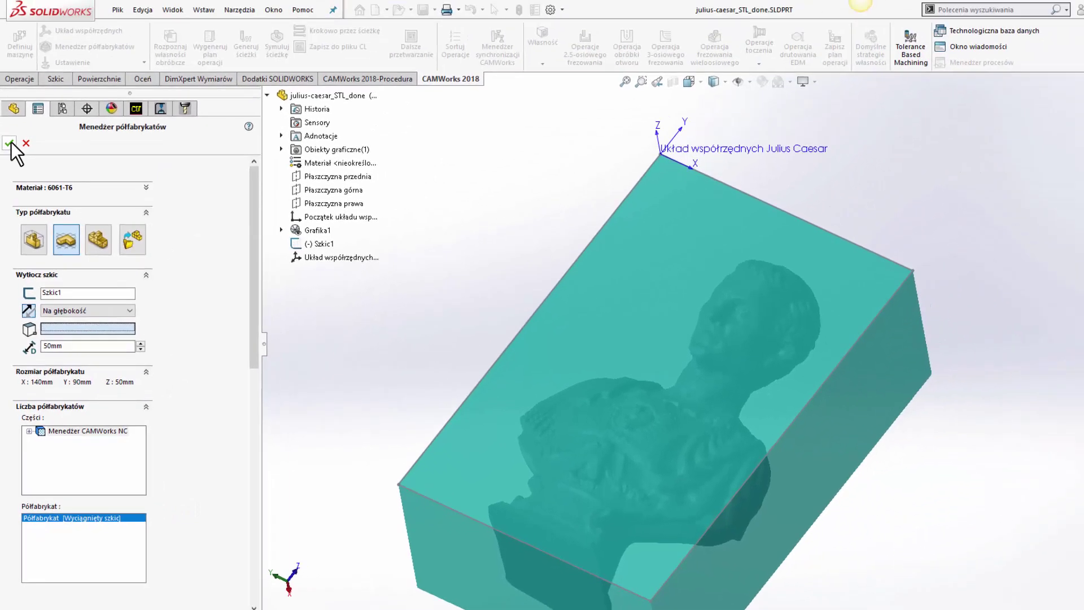
click(12, 141)
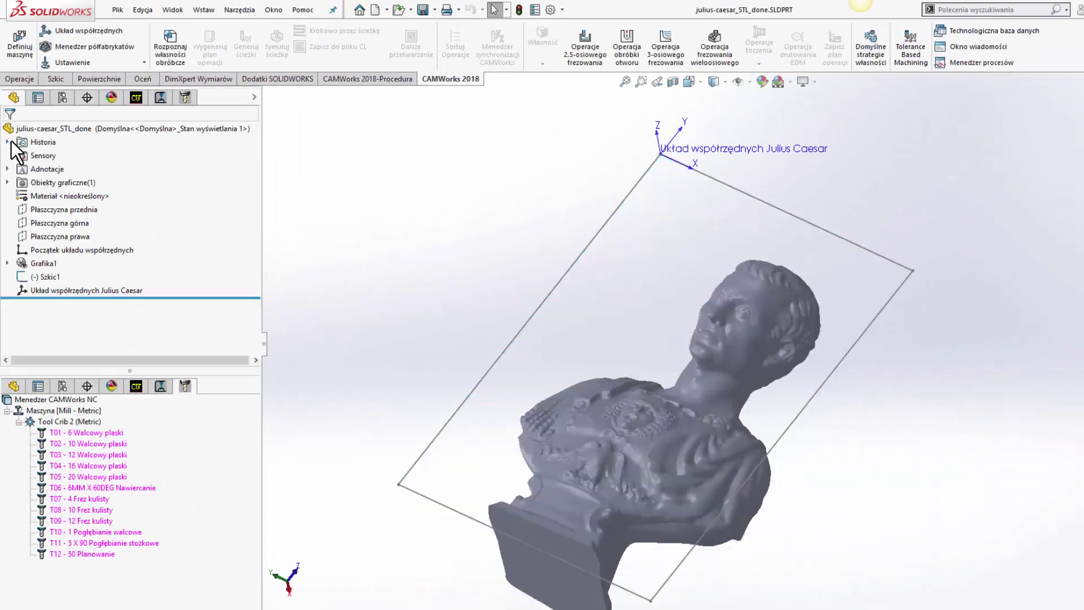
Step: Create mill part setup 'Ustawienie frezowania części1' on Płaszczyzna prawa and show the CAMWorks NC tree
click(44, 61)
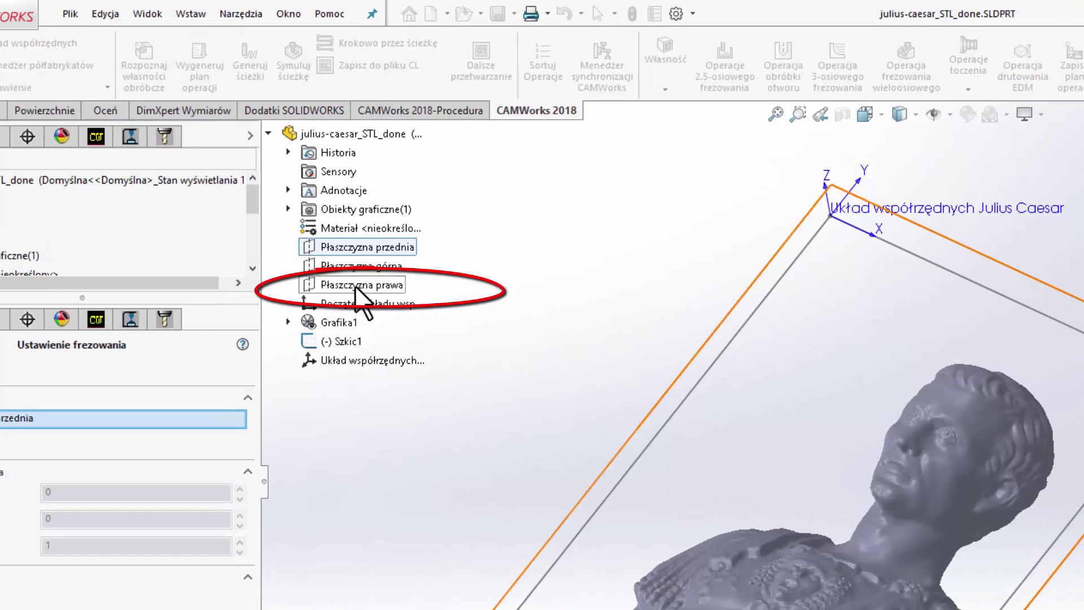
click(355, 286)
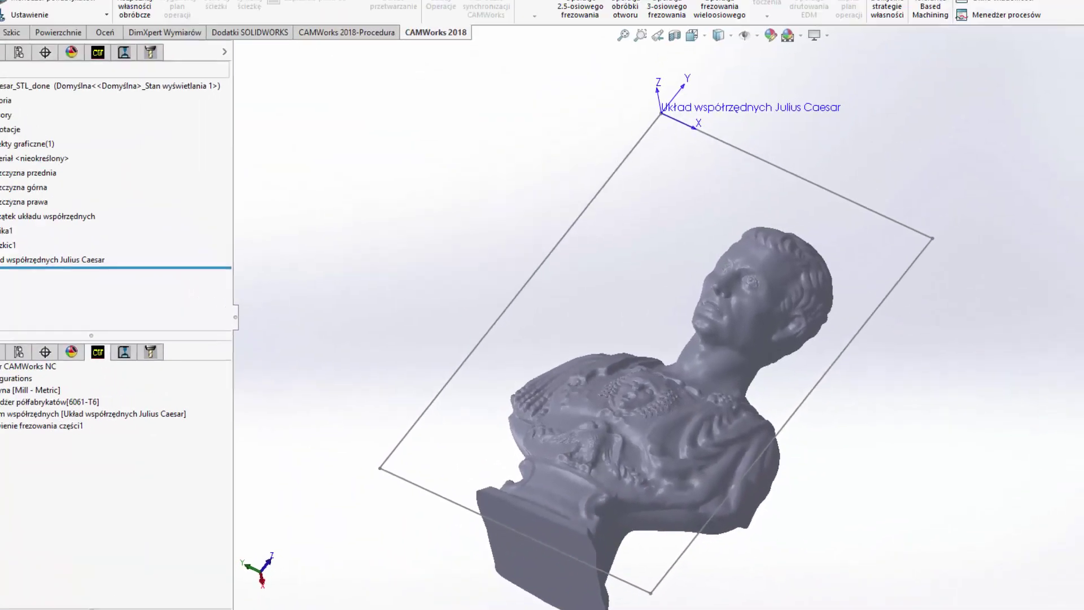
click(134, 101)
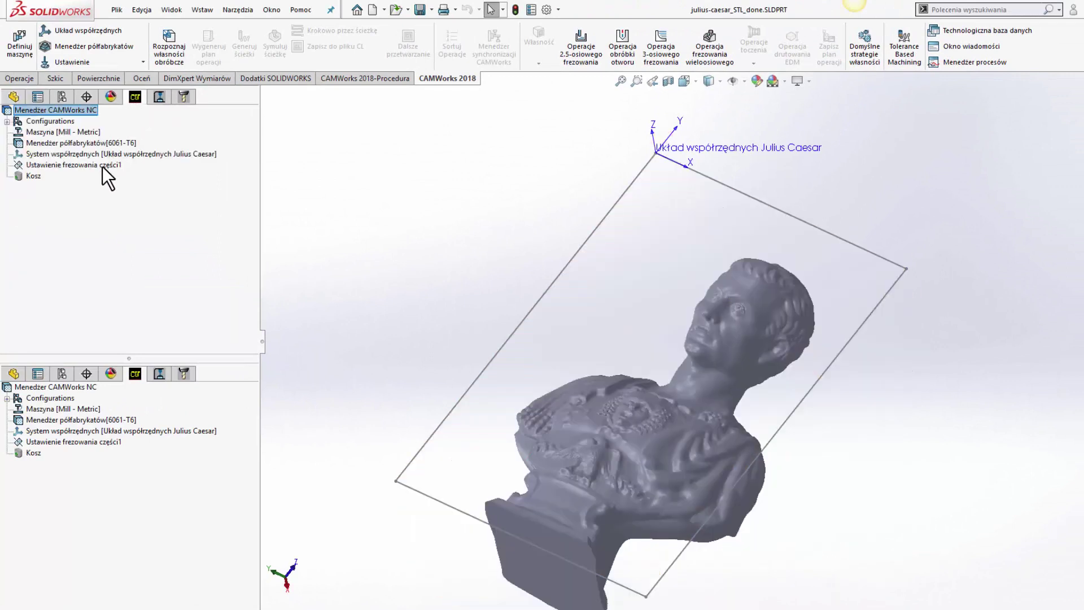
Step: Add a multi-surface feature of type Plik STL to the setup, loading julius-caesar_STL.stl
click(102, 166)
right_click(102, 166)
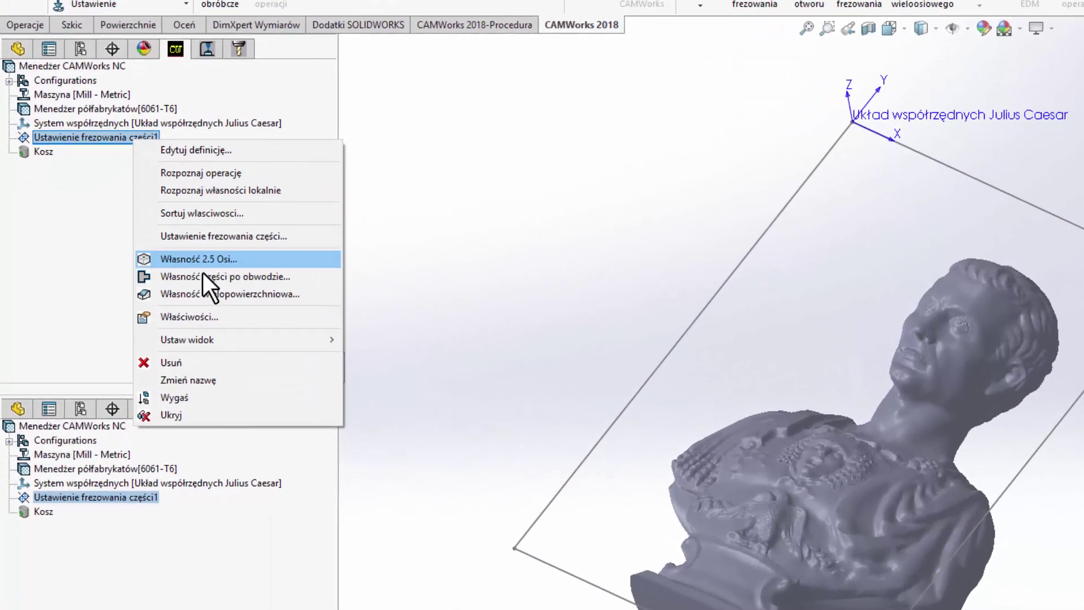
click(183, 289)
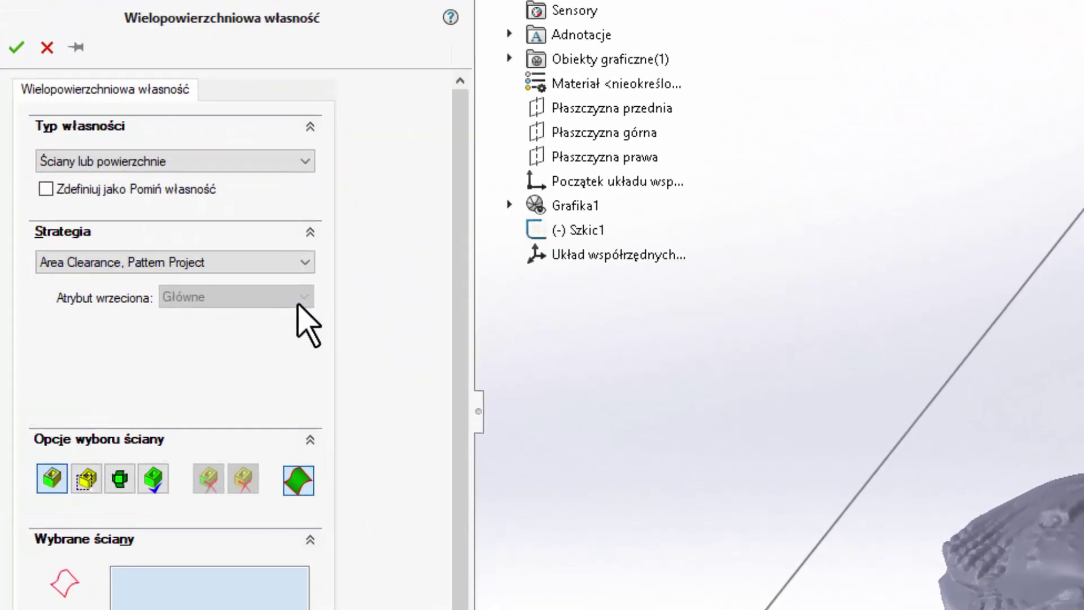
click(240, 163)
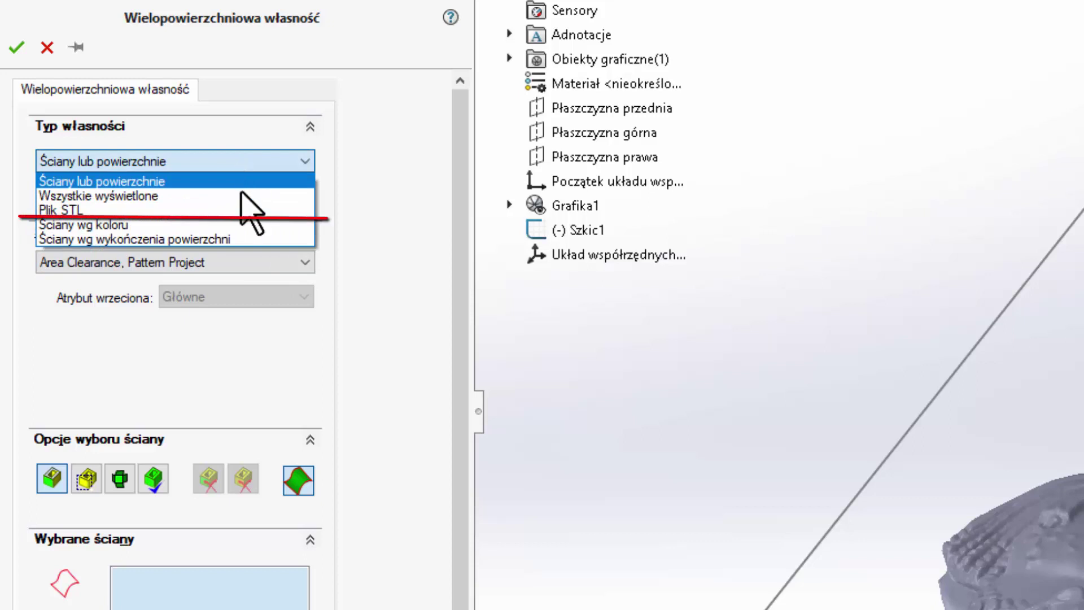
click(244, 210)
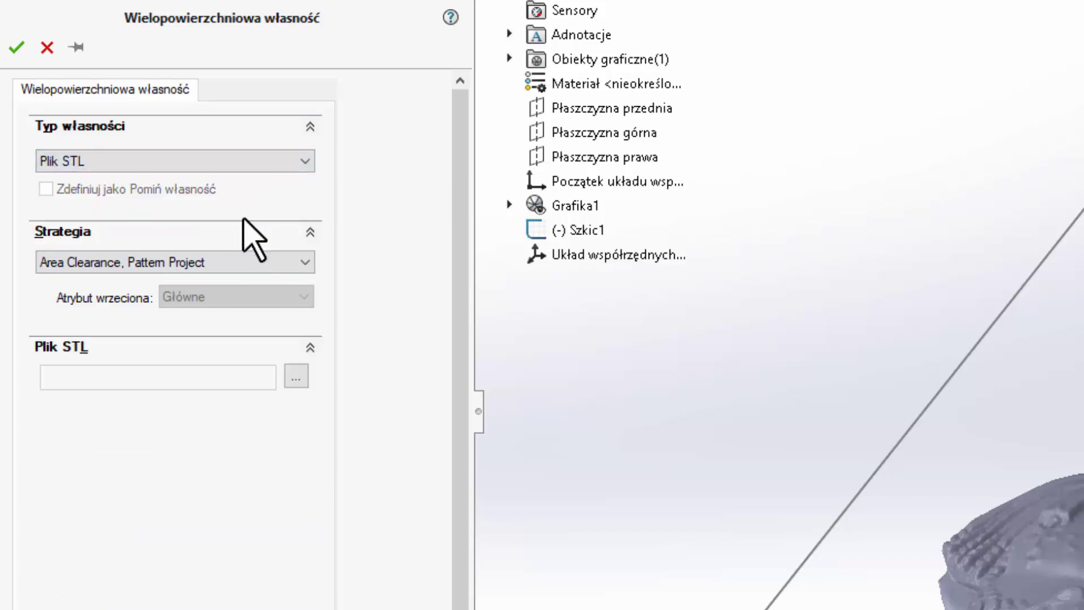
click(297, 376)
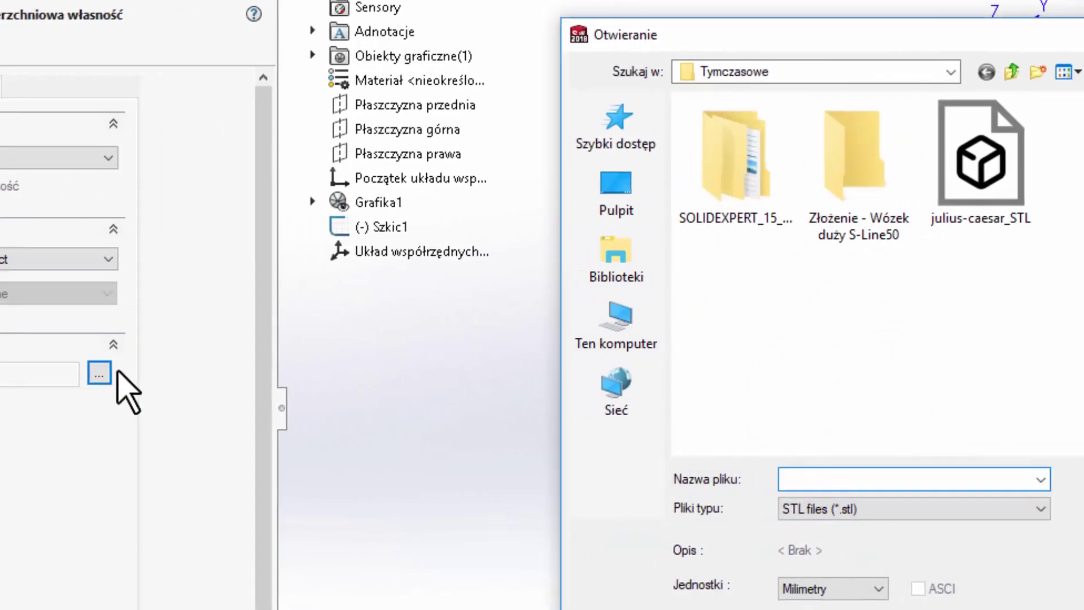
click(891, 195)
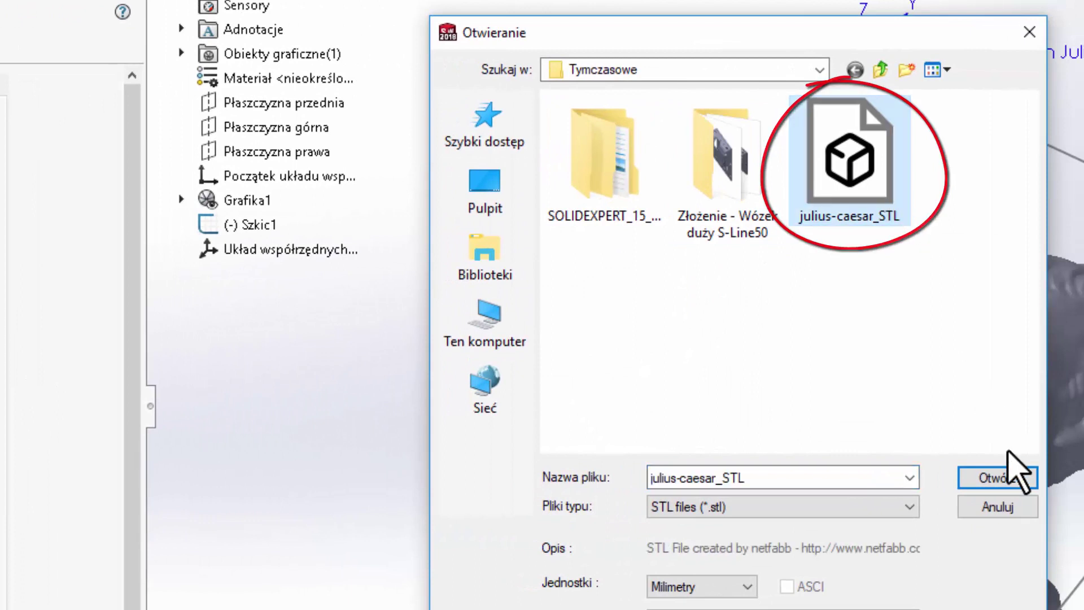
click(1005, 479)
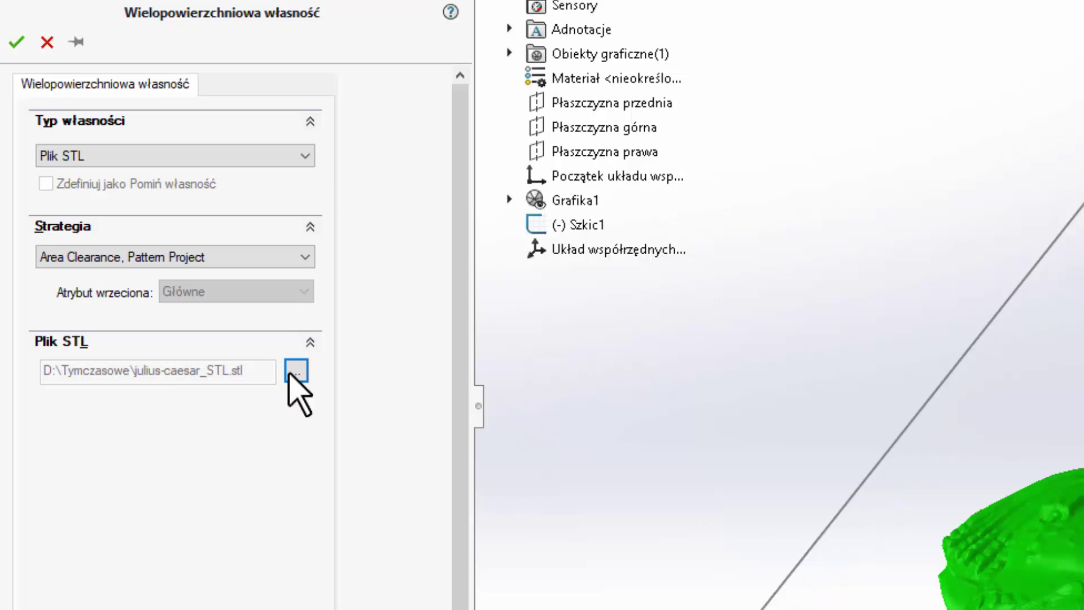
Step: Assign the Caesar STL strategy and accept the multi-surface feature
click(169, 260)
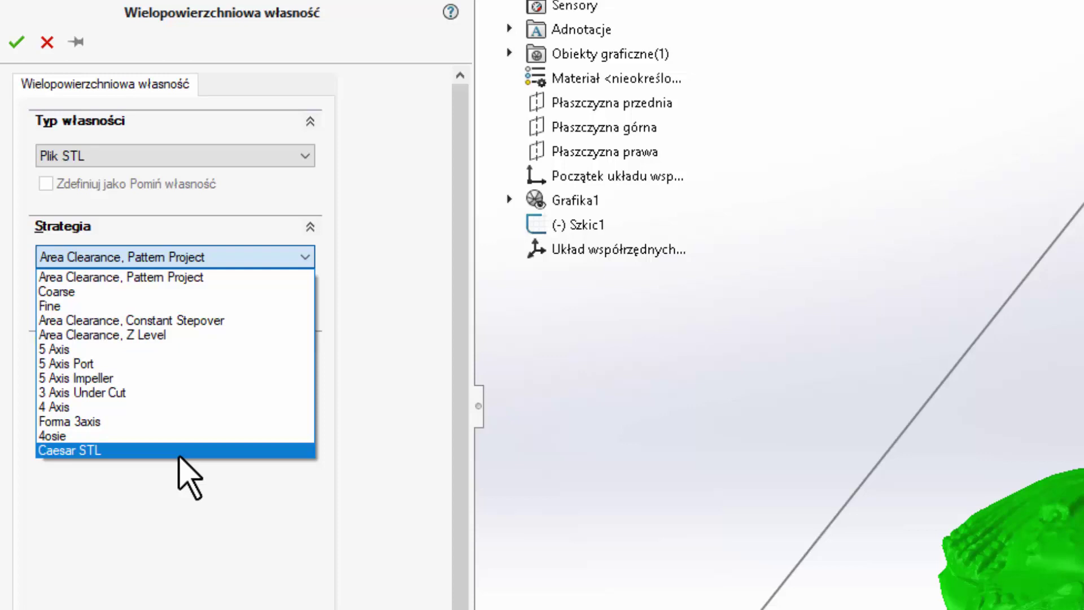
click(265, 450)
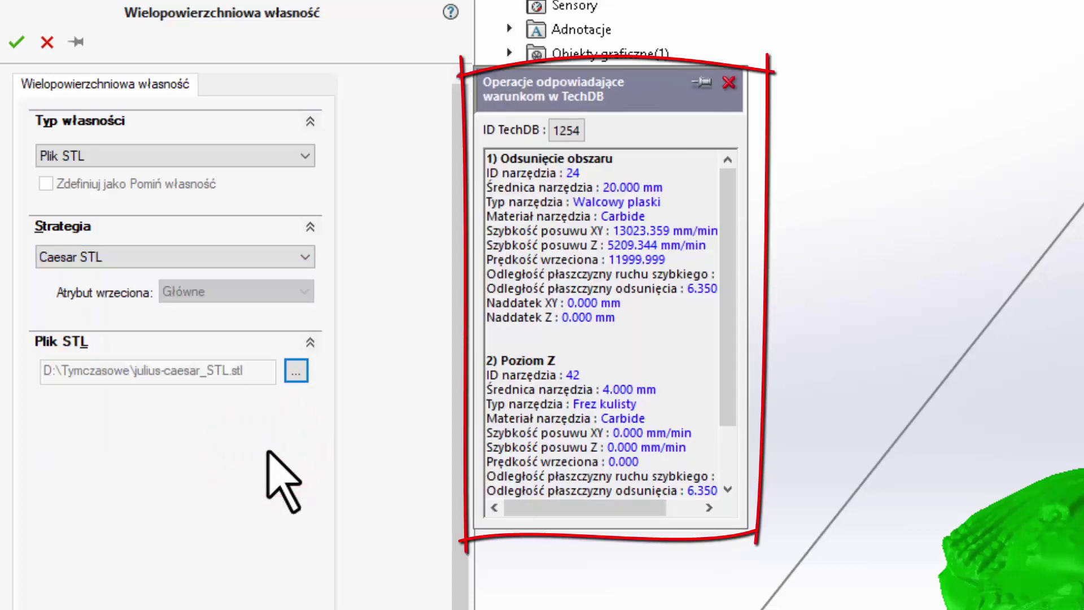
drag(728, 350, 738, 435)
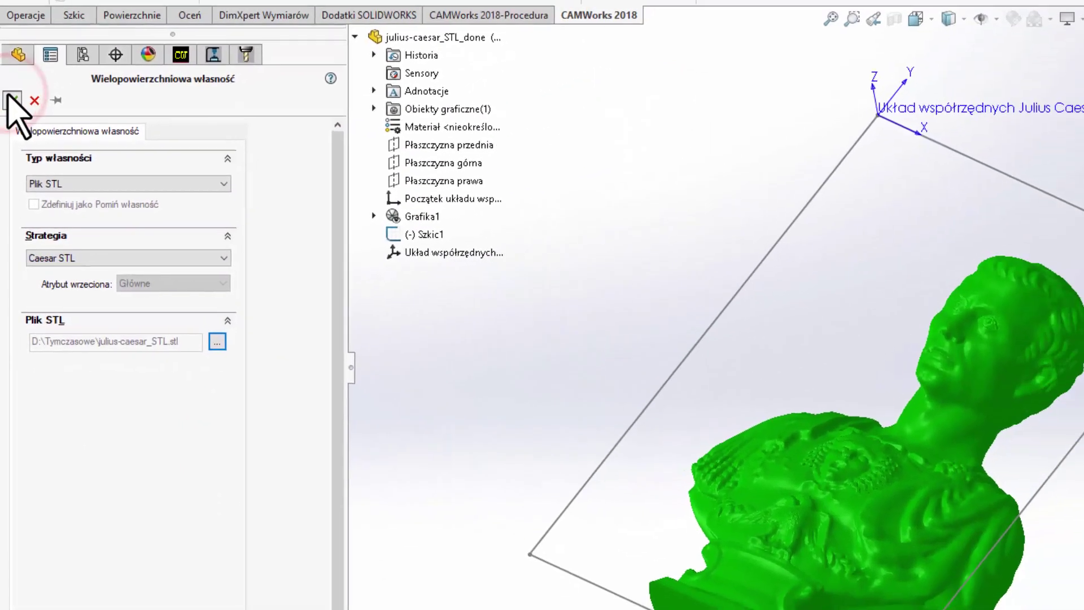
click(14, 57)
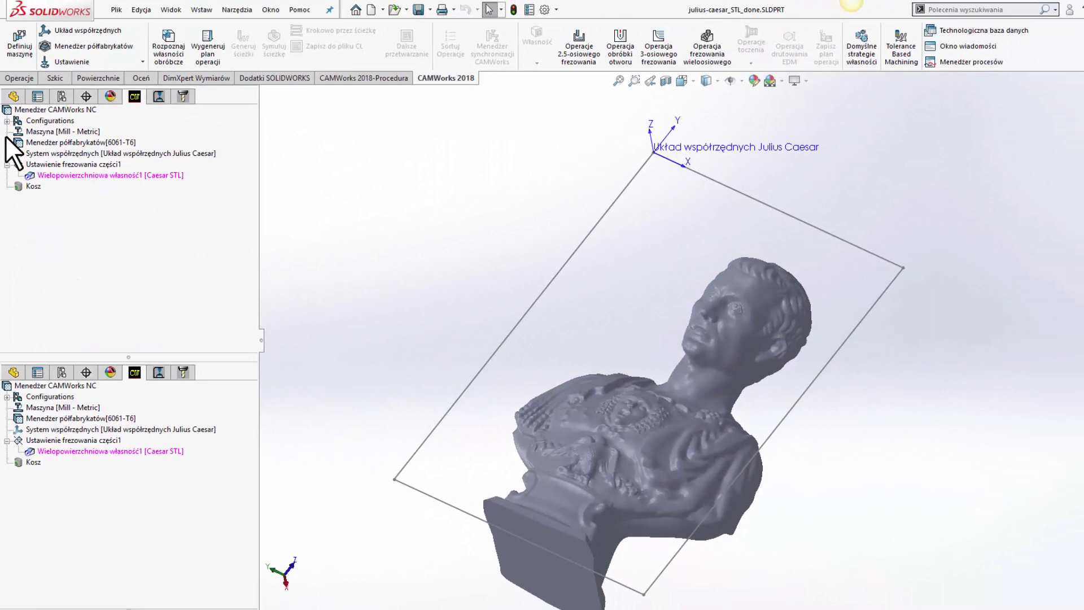
Step: Generate the operation plan (T05 area clearance, T07 Z-level) and compute their toolpaths
click(205, 60)
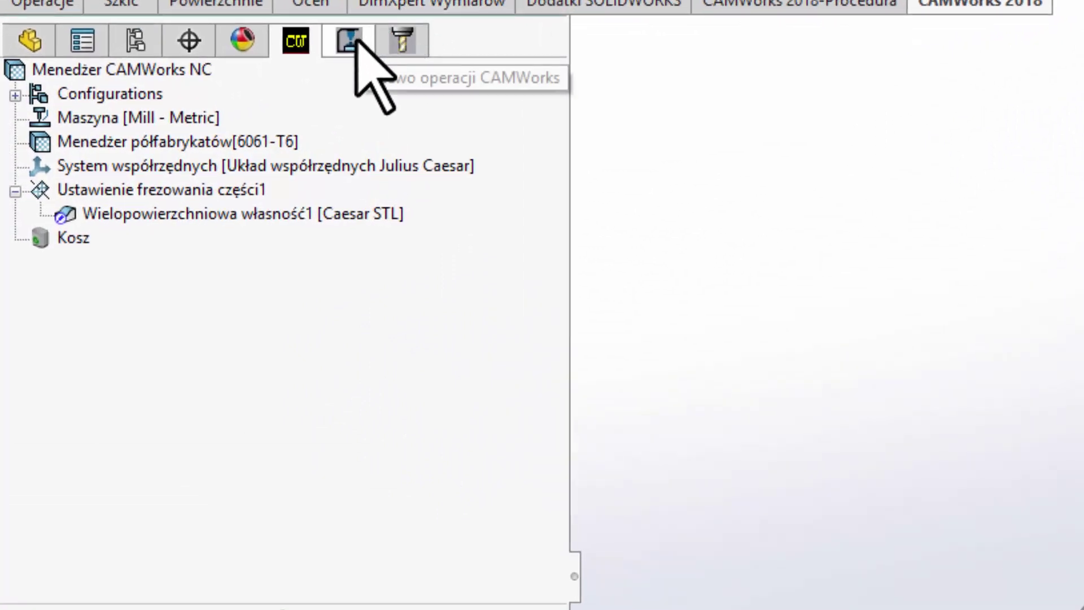
click(353, 39)
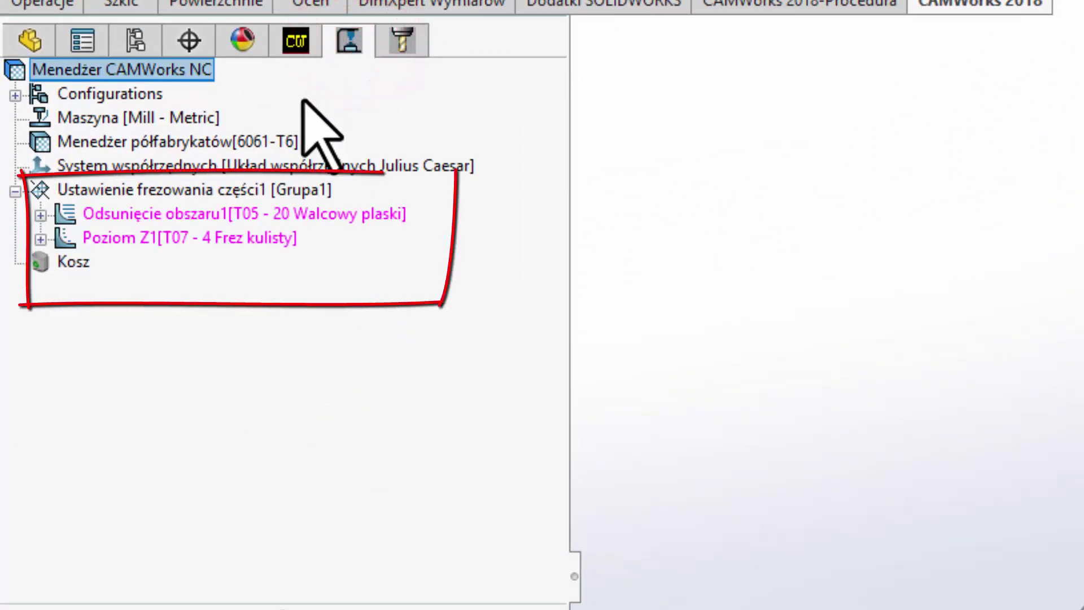
mouse_move(173, 194)
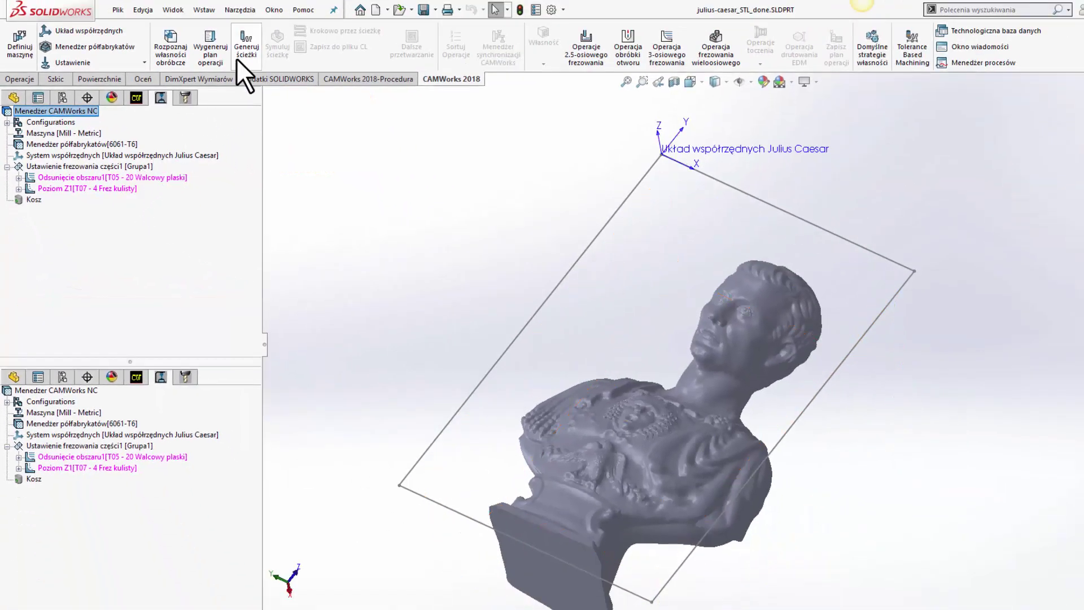
click(242, 49)
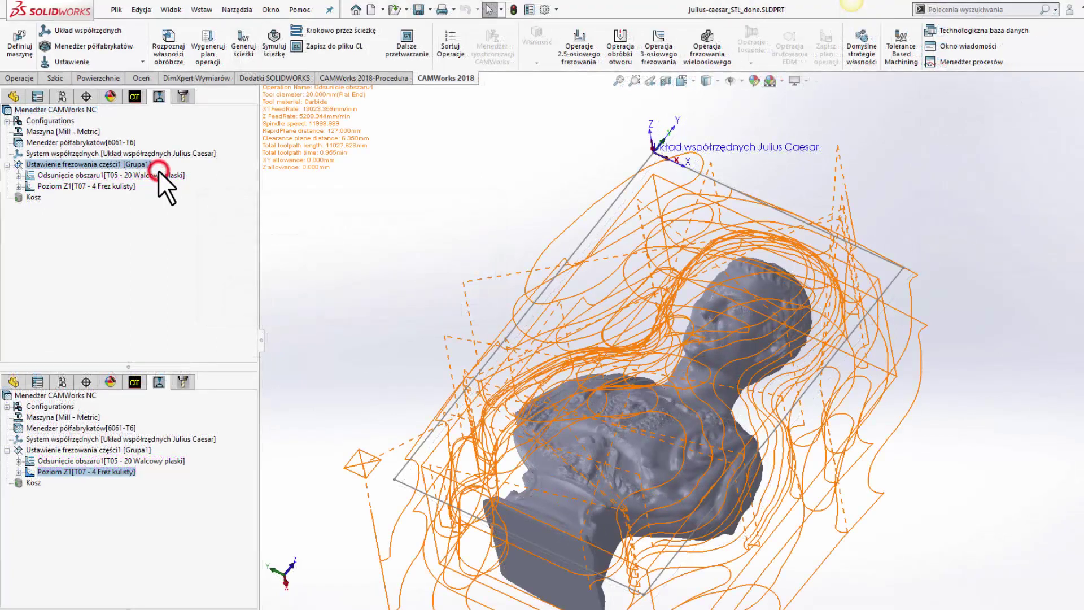
click(159, 174)
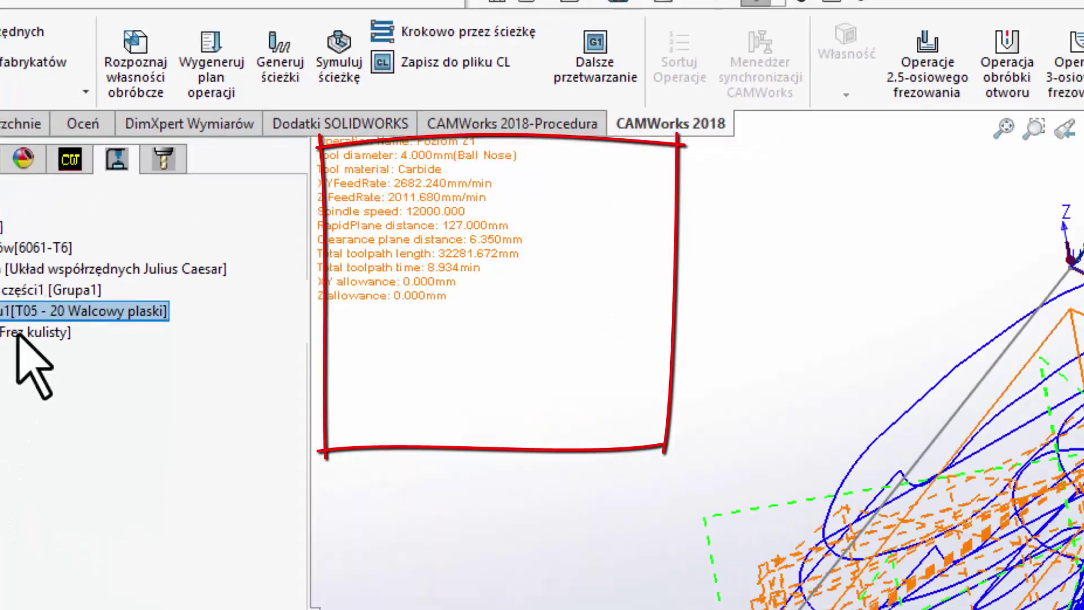
click(107, 186)
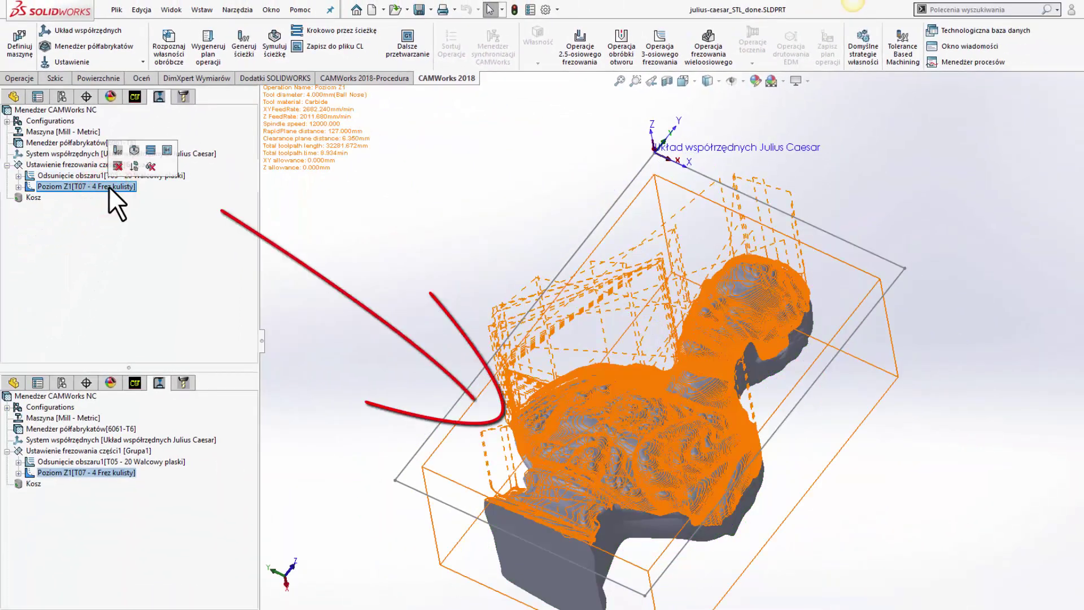
click(282, 215)
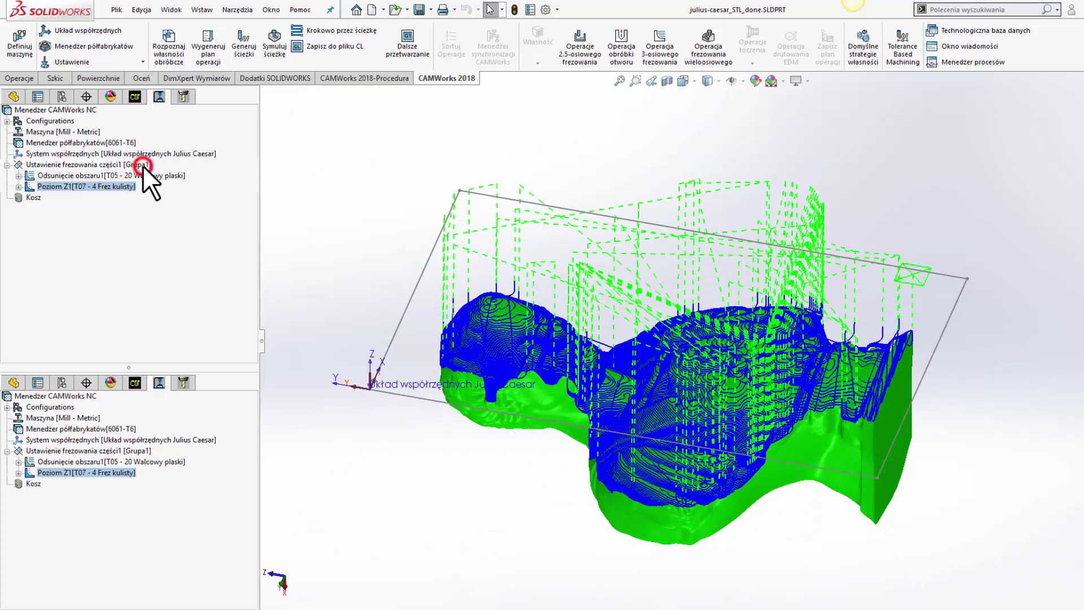
Step: Simulate the setup's toolpaths at maximum speed, then rewind to the uncut block and switch the simulation mode
right_click(142, 165)
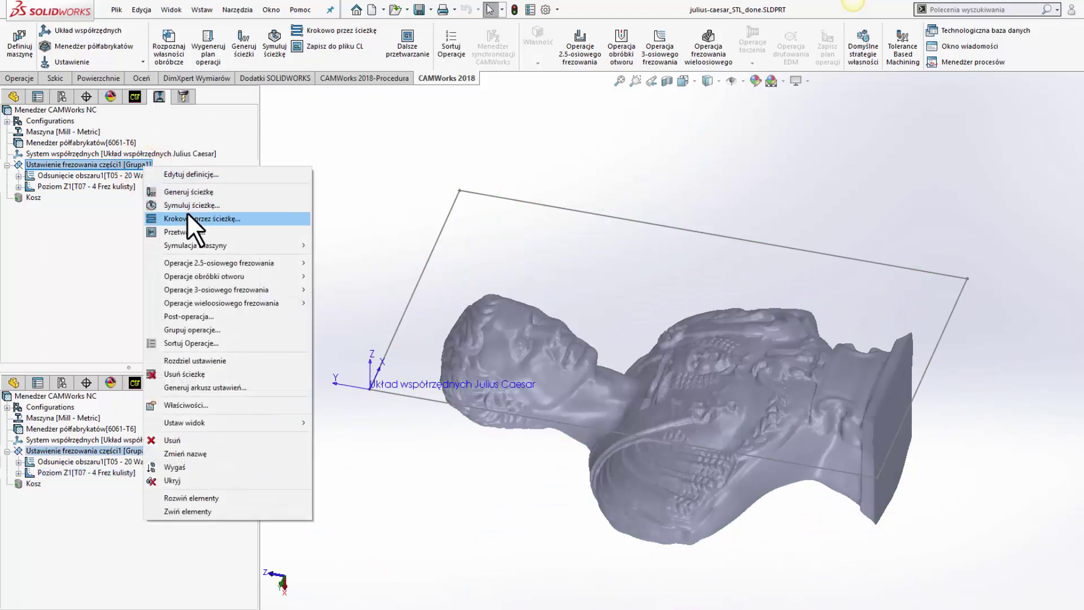
click(187, 209)
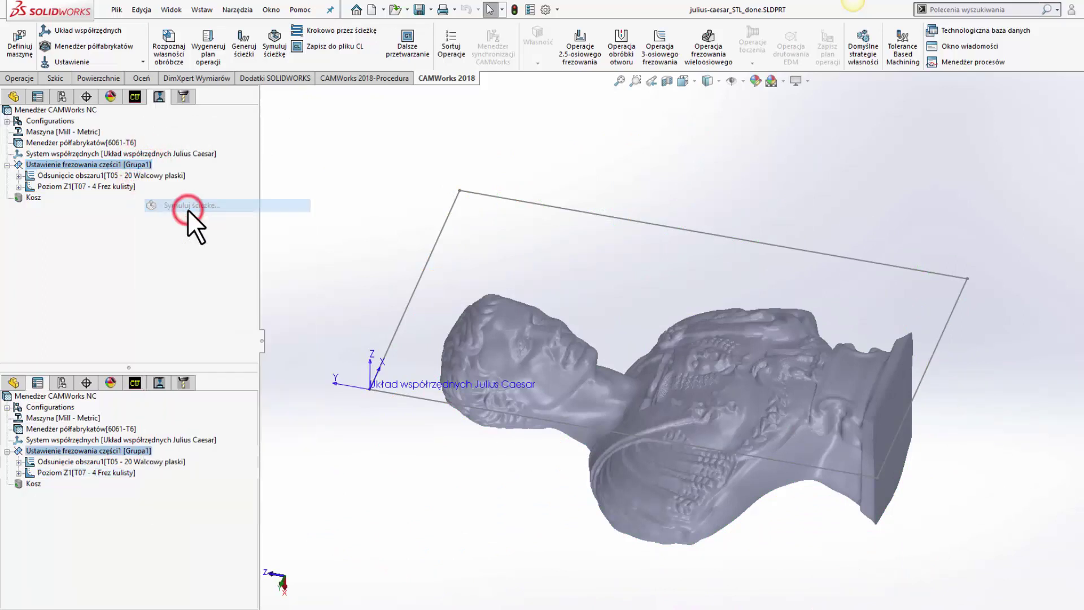
click(86, 370)
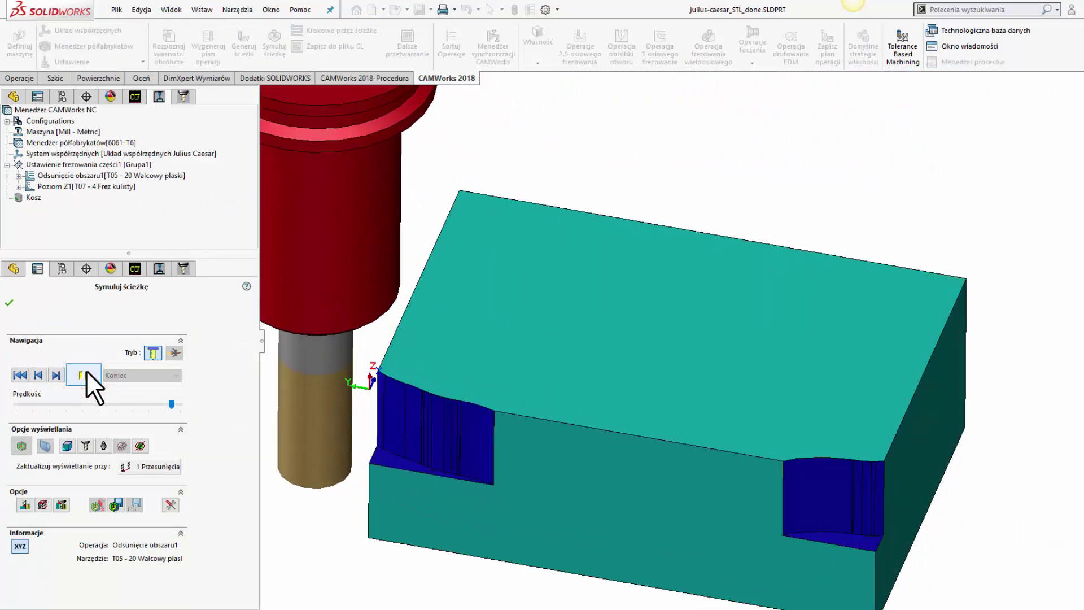
click(172, 402)
drag(172, 402, 180, 403)
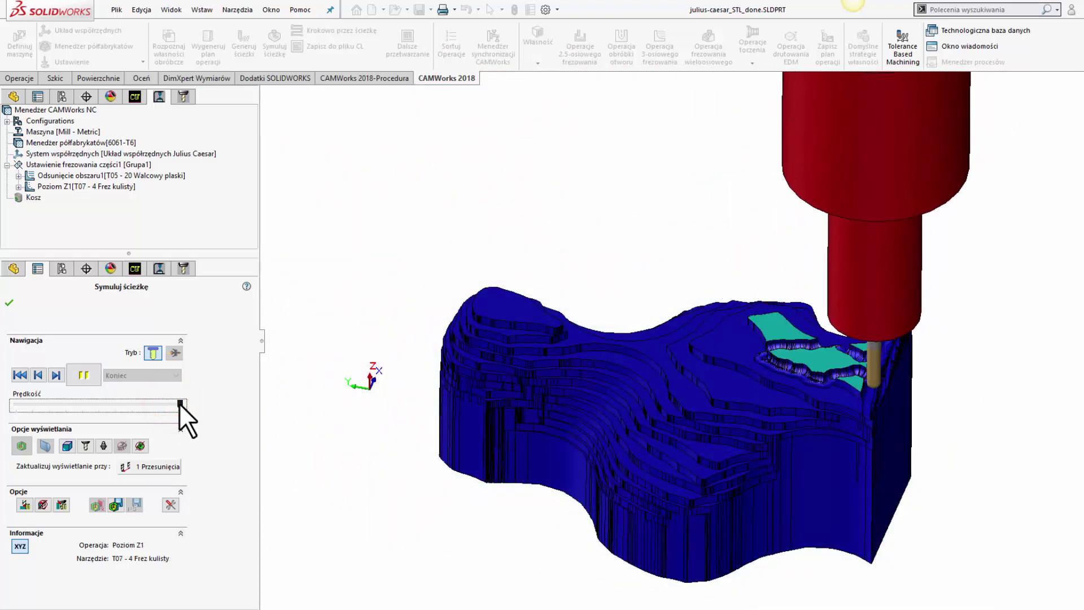
click(20, 375)
click(175, 353)
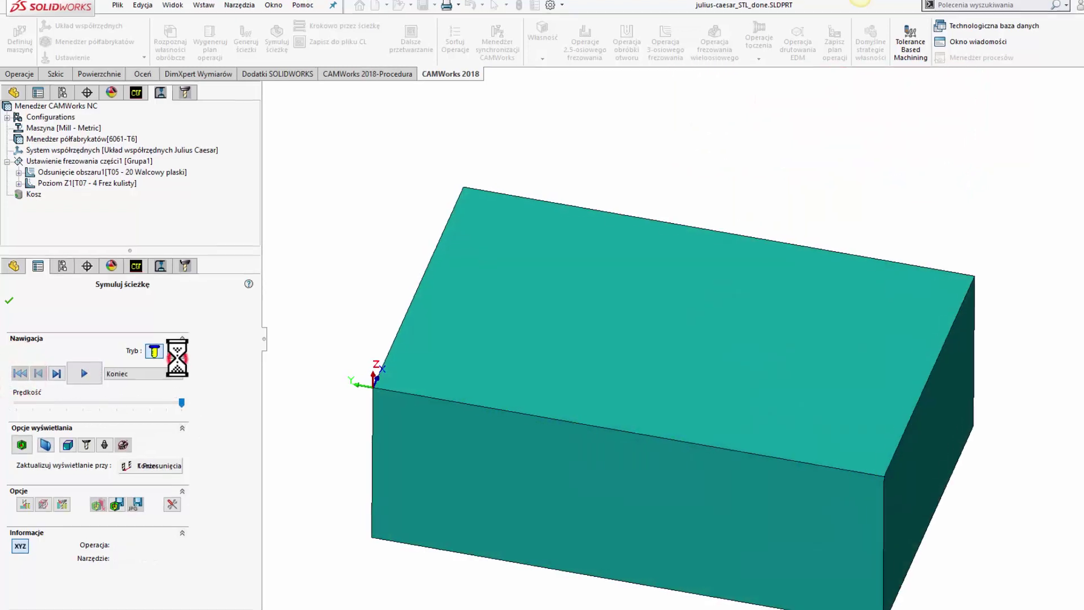